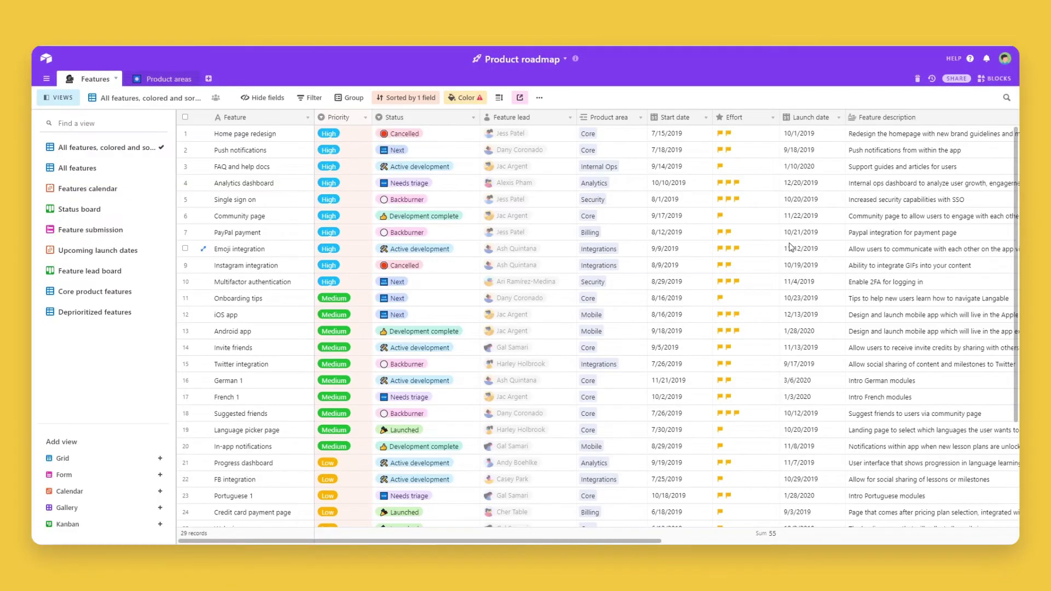
# Step: Copy the private share link of the Airtable Product roadmap view
pyautogui.click(521, 98)
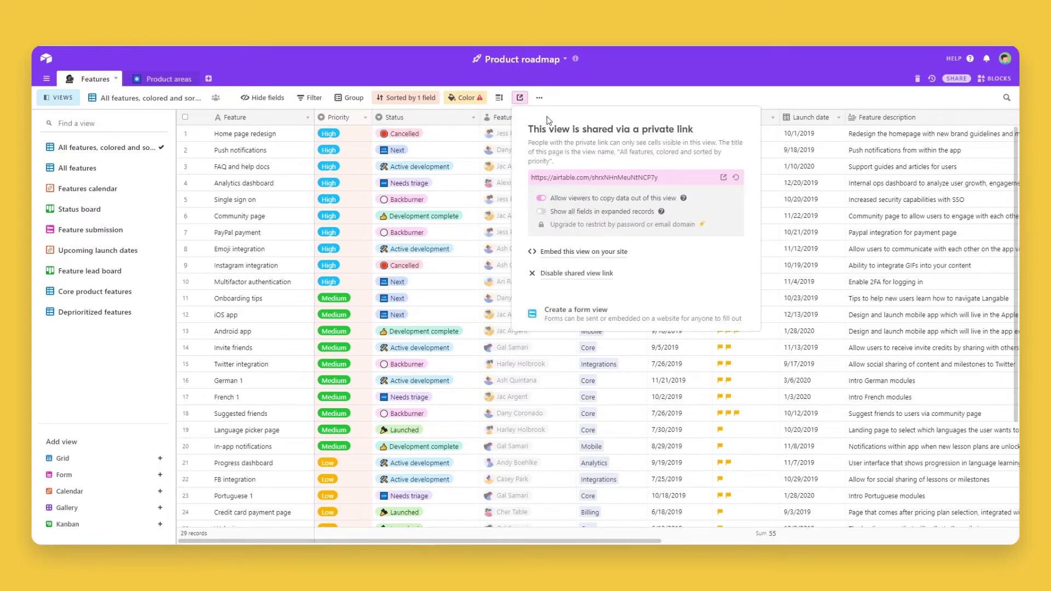
pyautogui.click(640, 176)
pyautogui.rightClick(639, 177)
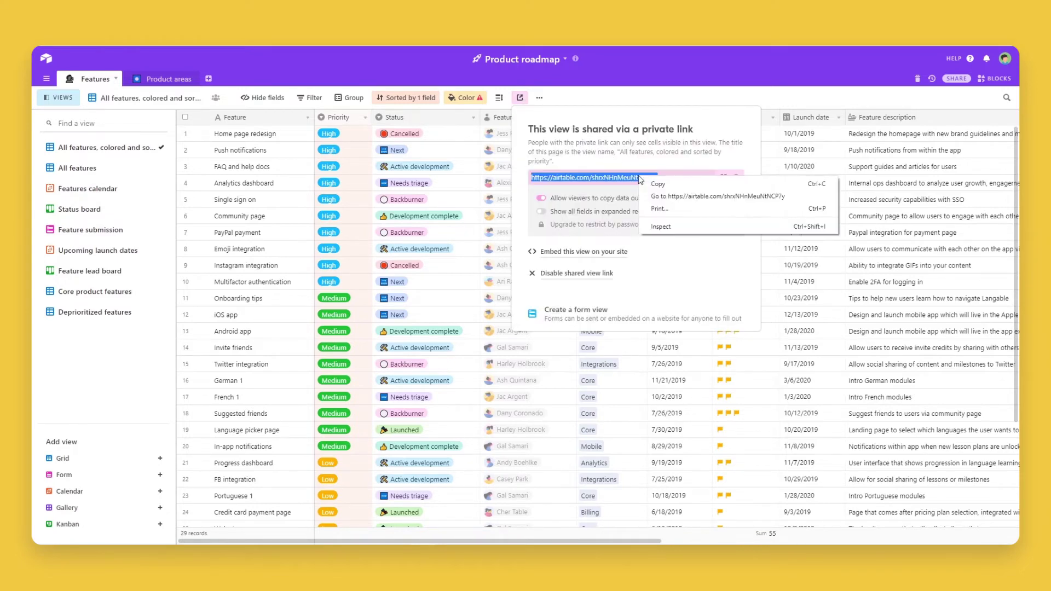
pyautogui.click(656, 186)
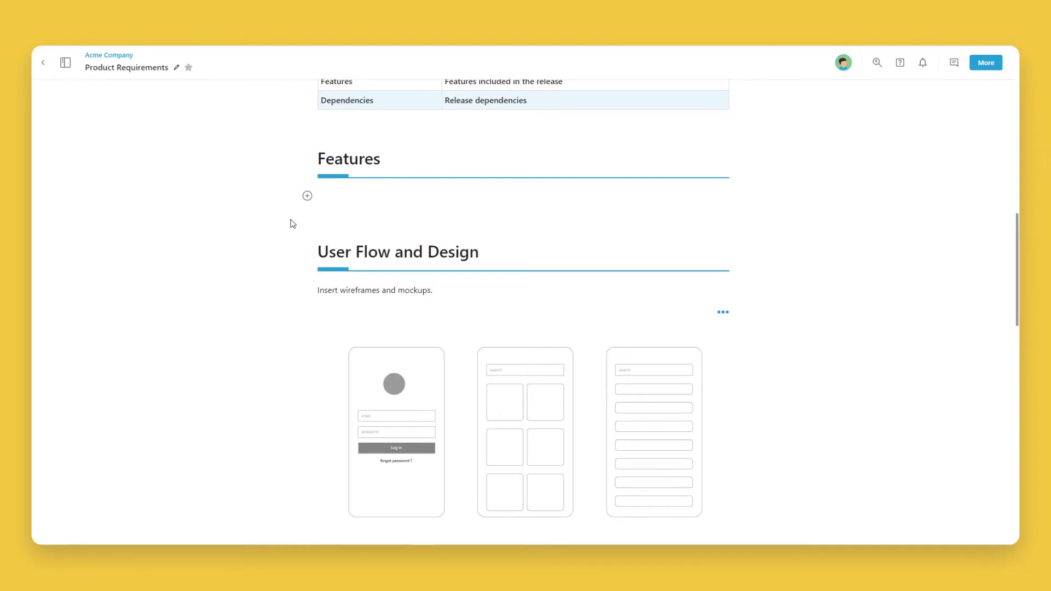
# Step: Paste the Airtable share link on the empty line under the Features heading
pyautogui.rightClick(329, 197)
pyautogui.click(339, 276)
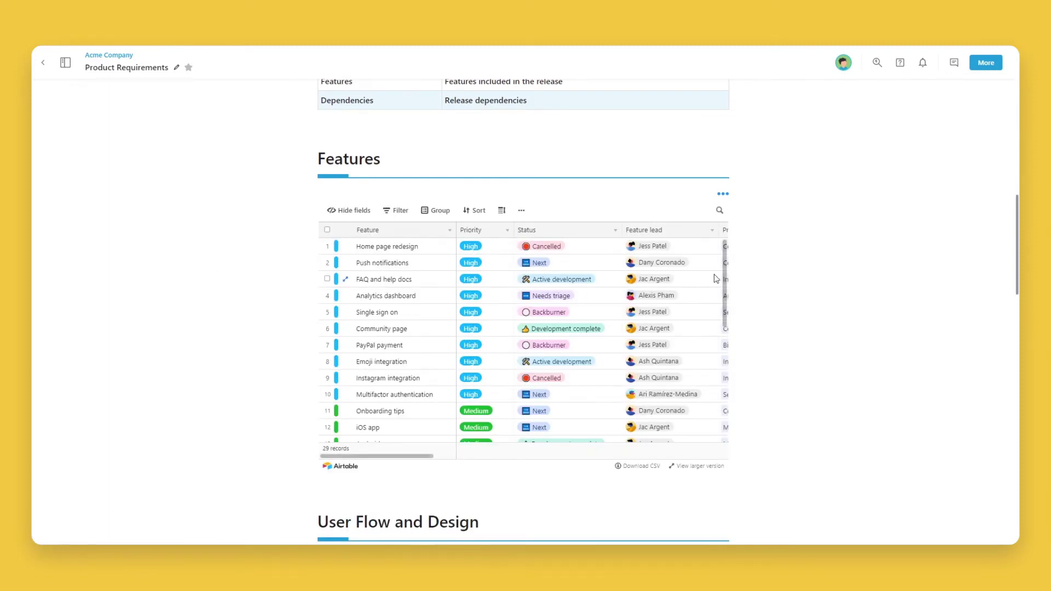
pyautogui.moveTo(718, 280); pyautogui.dragTo(722, 304)
pyautogui.scroll(-3, 721, 300)
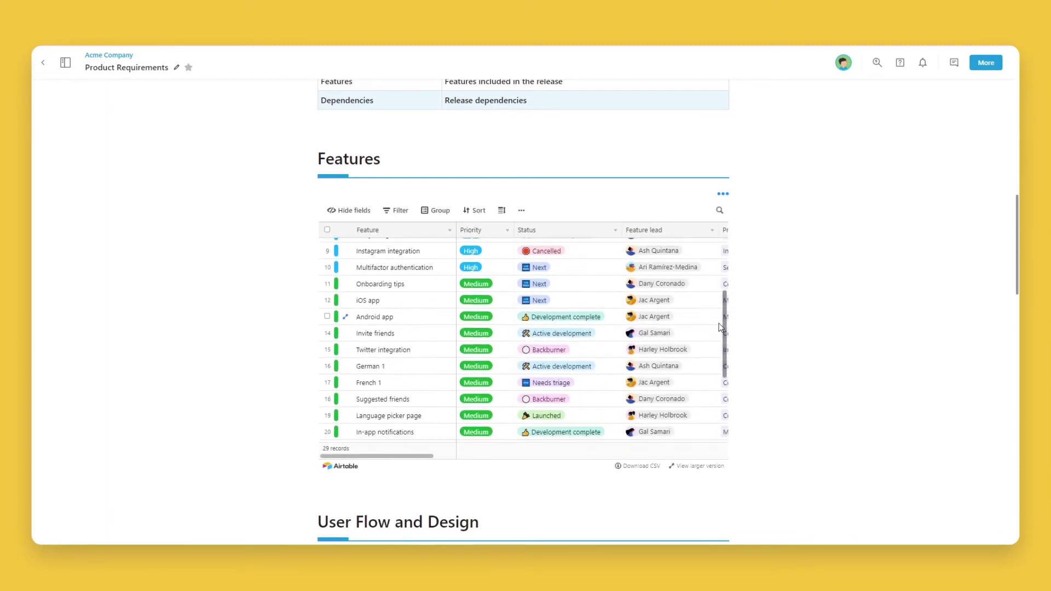
pyautogui.scroll(-3, 722, 300)
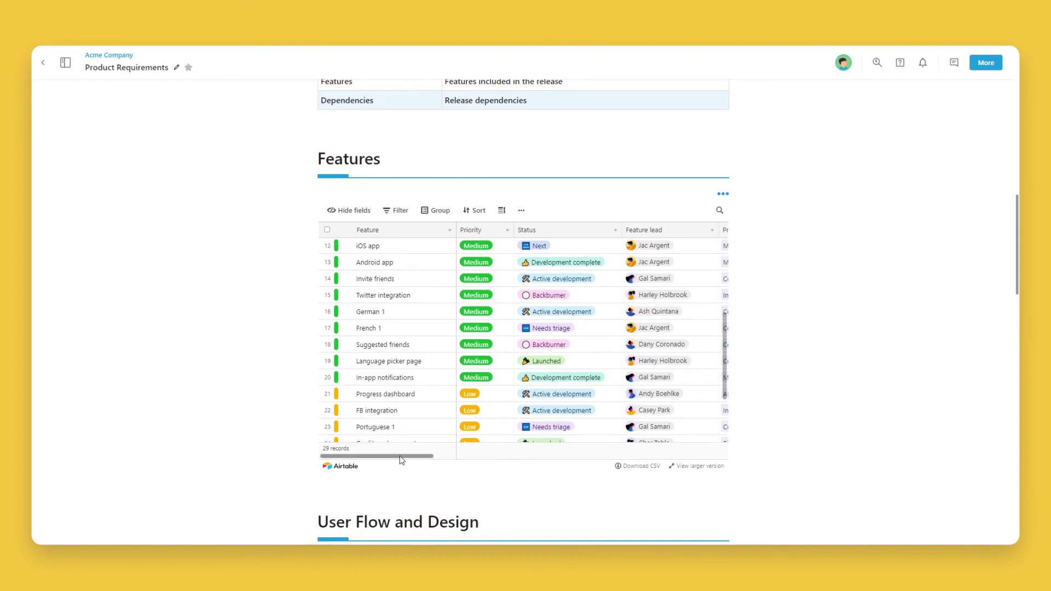
pyautogui.moveTo(404, 455); pyautogui.dragTo(448, 460)
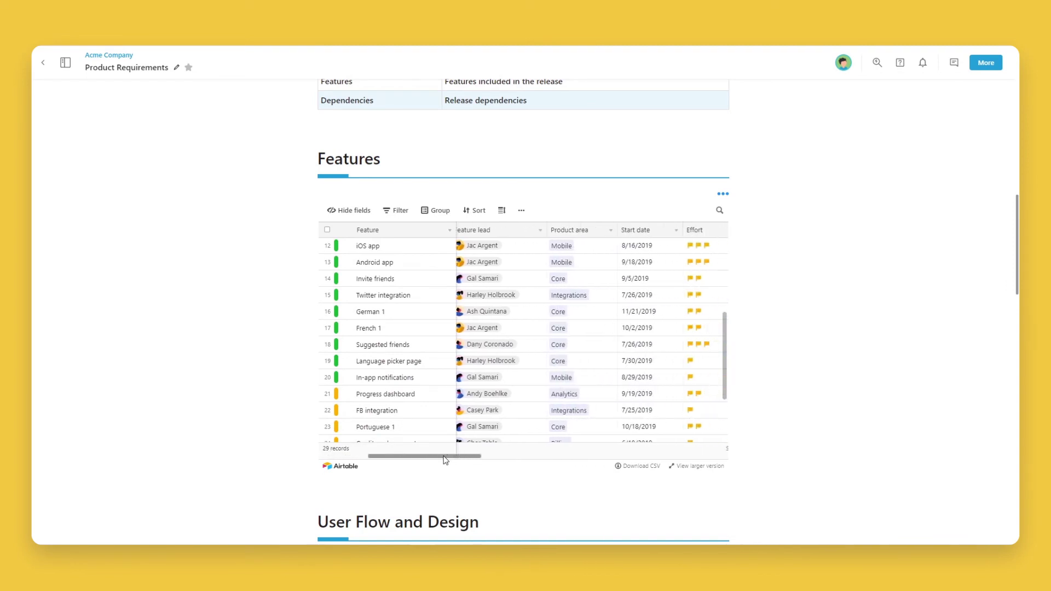